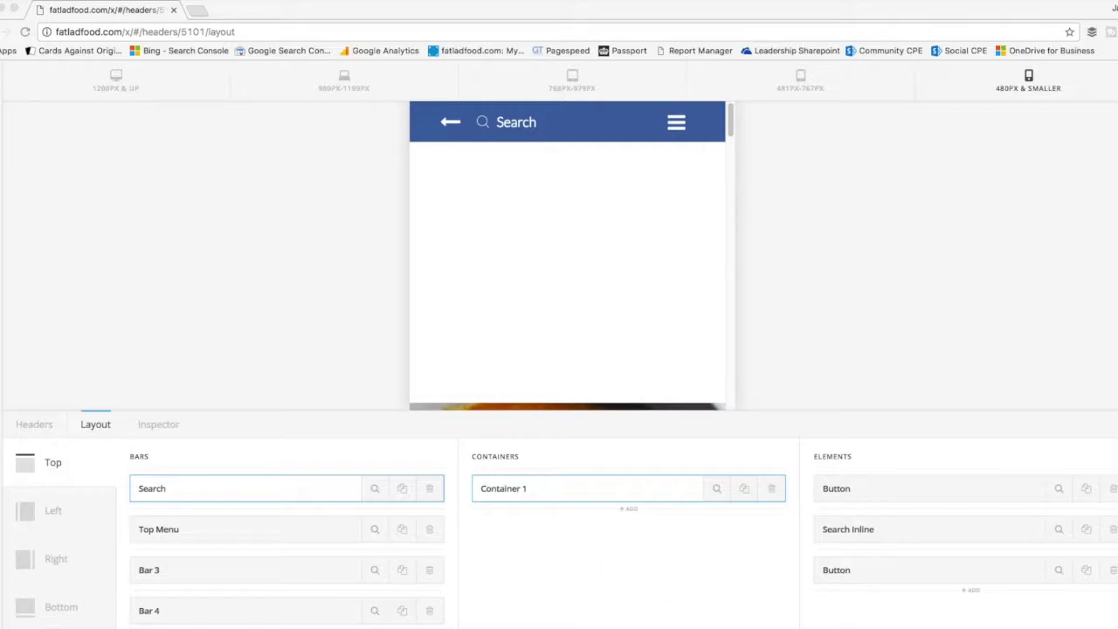
Check the Facebook page screenshot for reference, and set the Top Menu bar's font size to 10 px.
key(super+Tab)
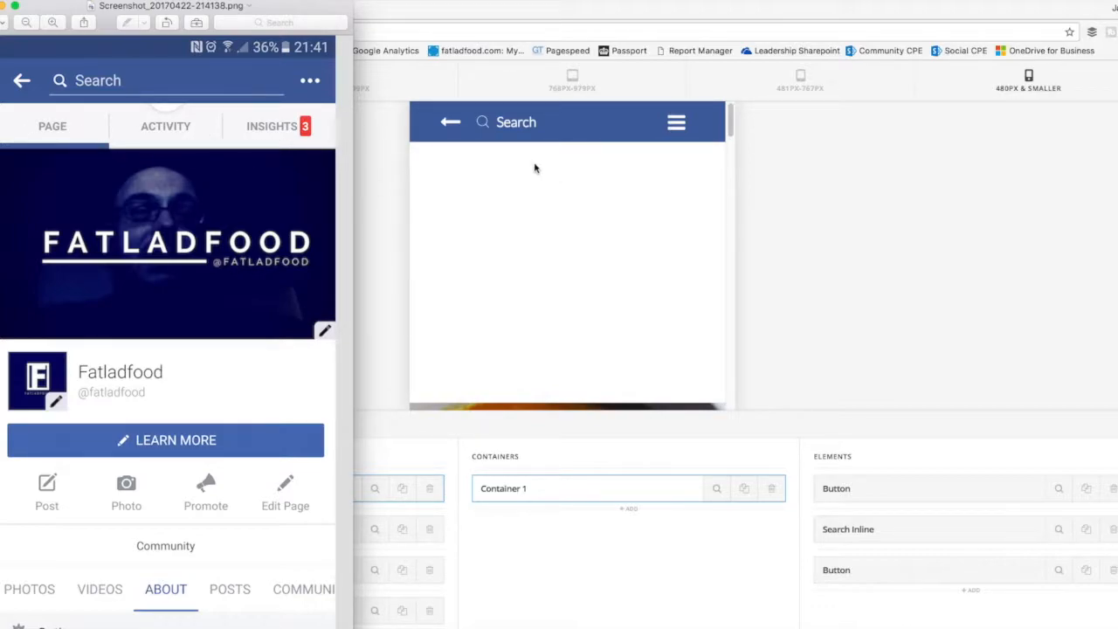
click(385, 185)
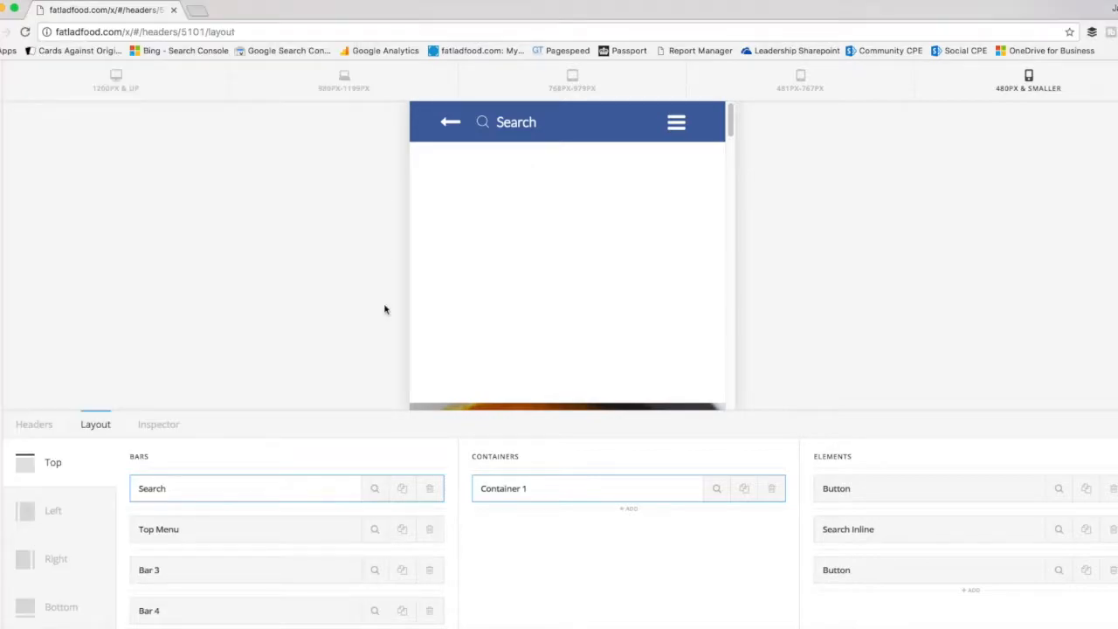
click(376, 537)
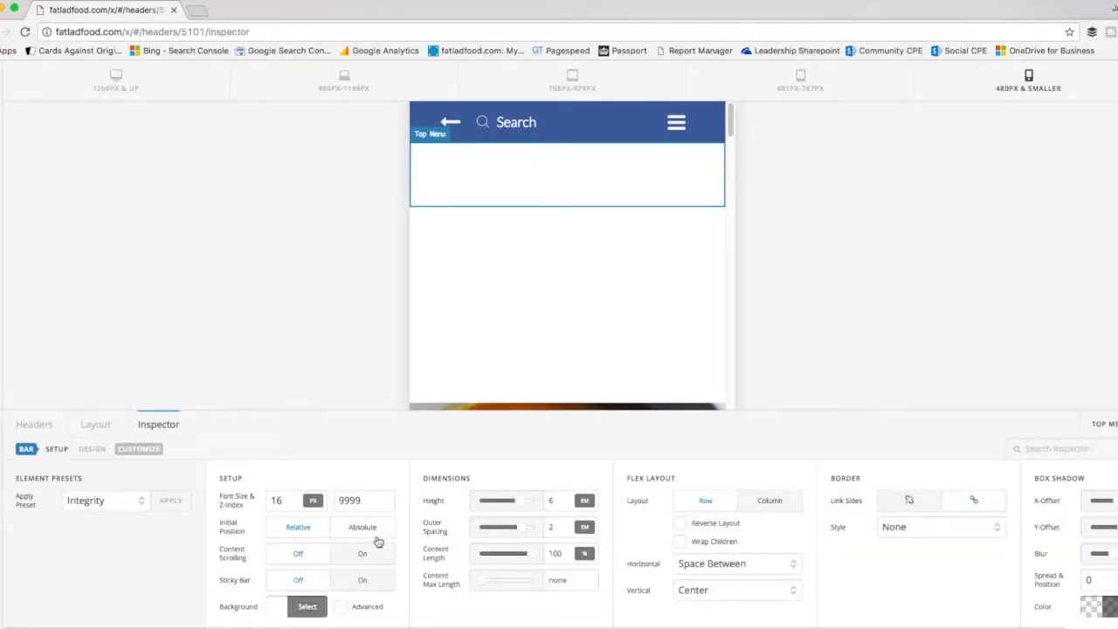
drag(288, 501, 258, 500)
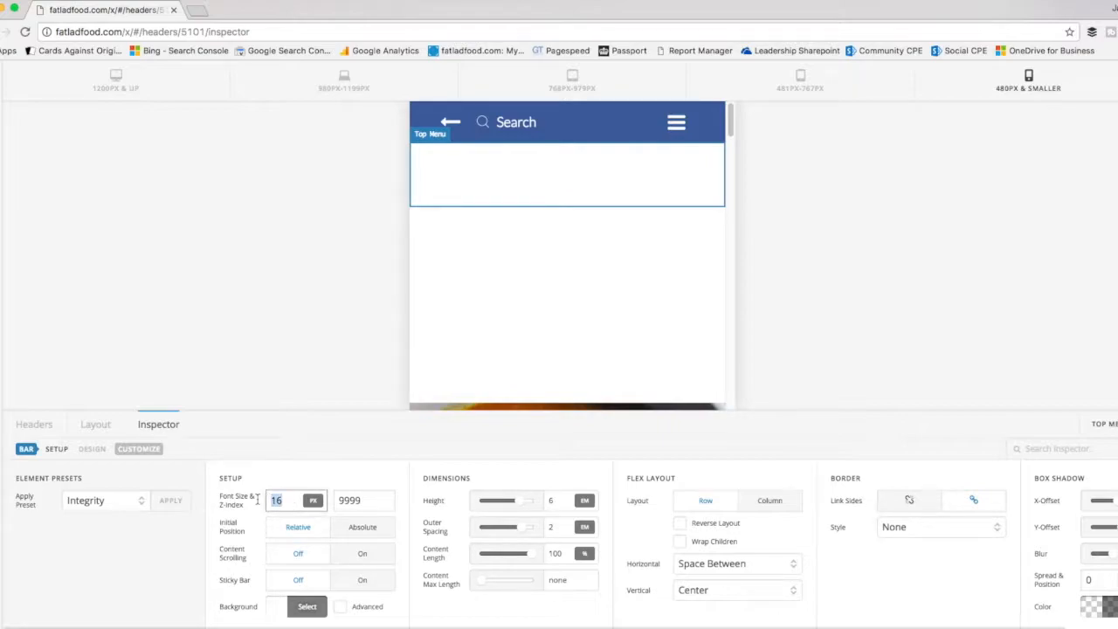
text(10)
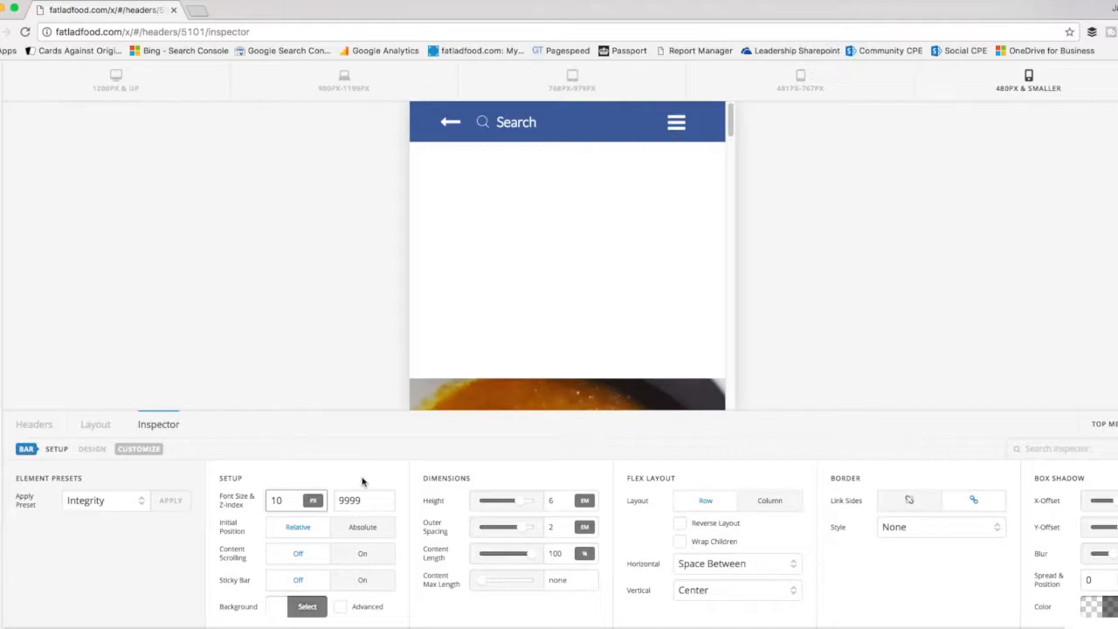
Set the Top Menu bar's height to 5 em and compare it with the reference screenshot.
drag(554, 502, 536, 502)
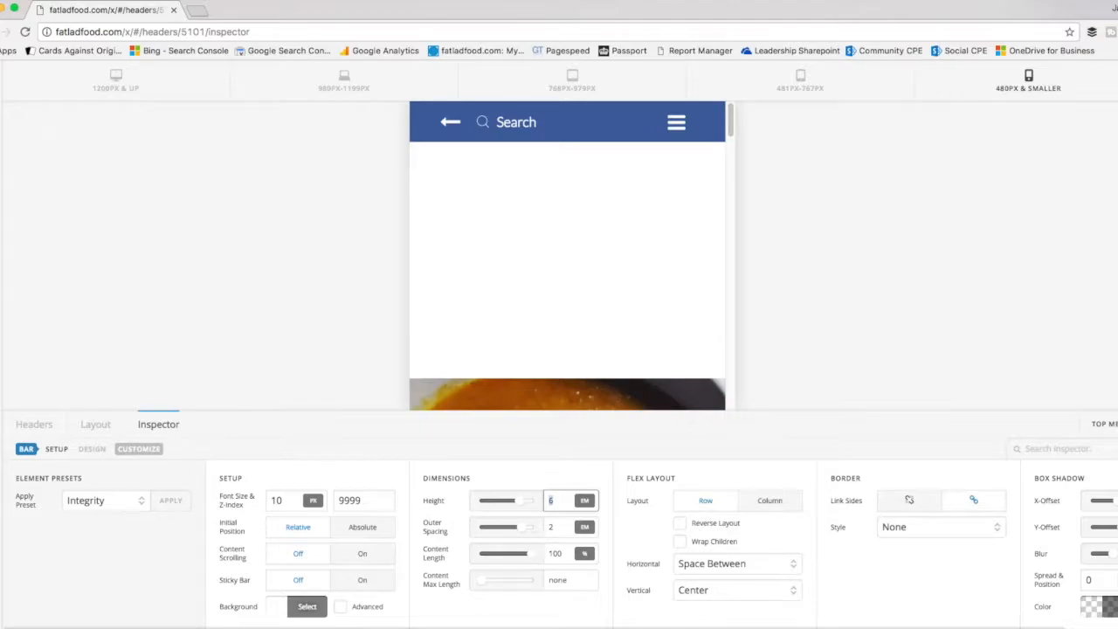
text(4)
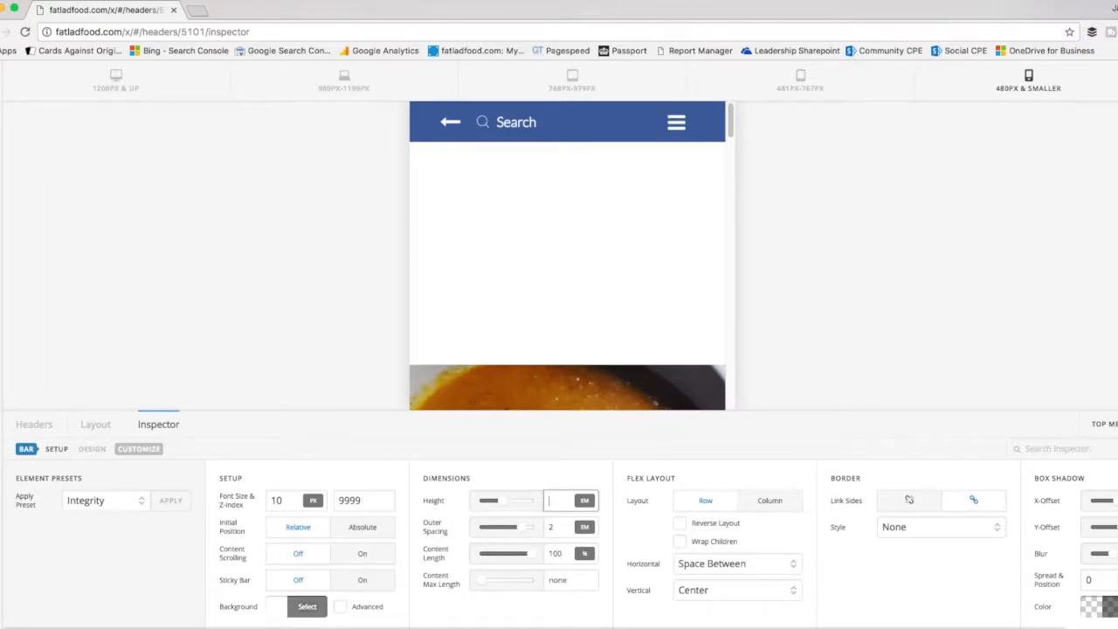
text(5)
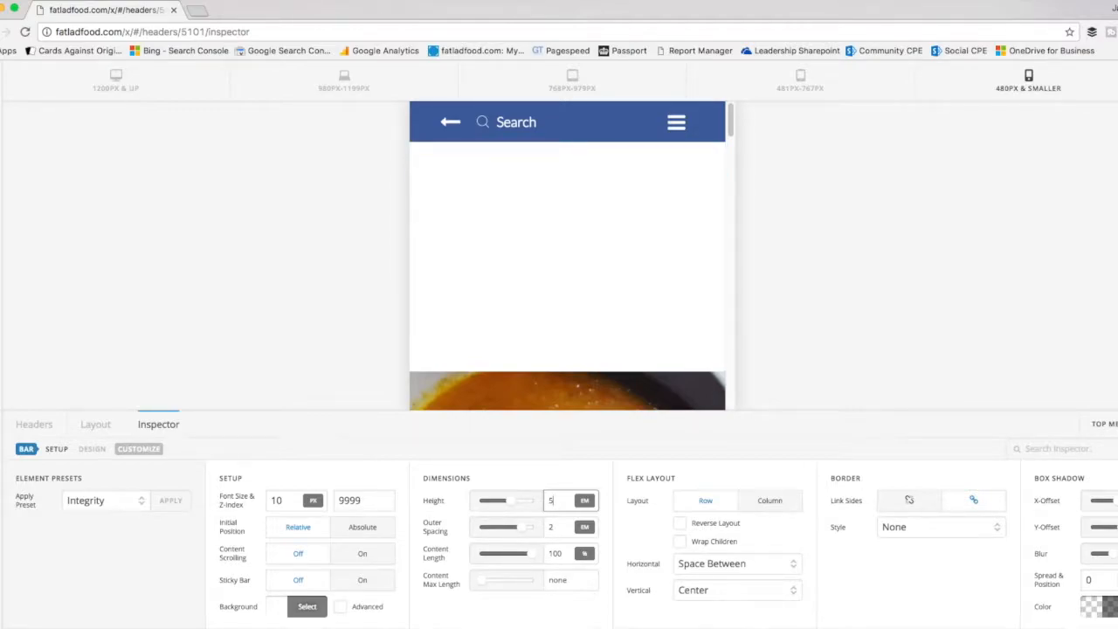
key(super+Tab)
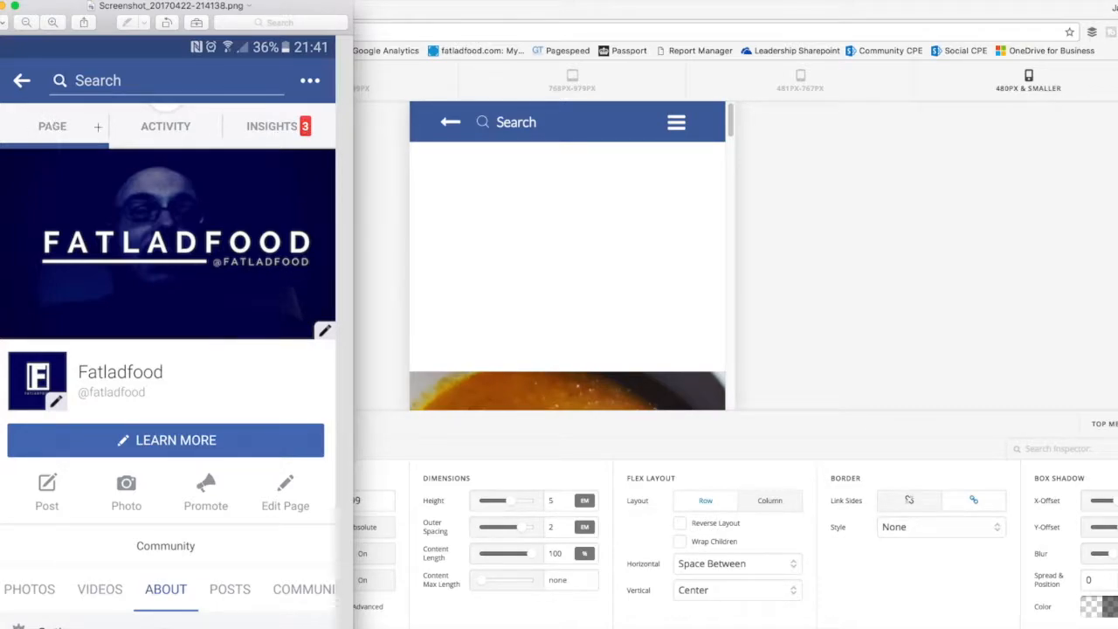
key(super+Tab)
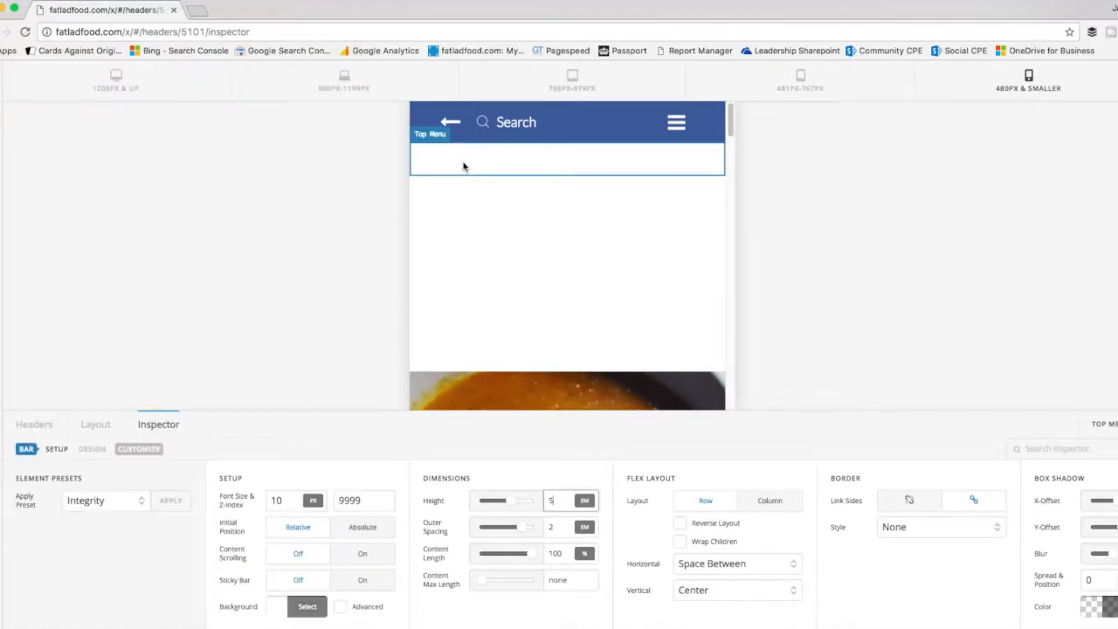
Add a container to the Top Menu bar and insert a Navigation Inline element in it.
click(94, 426)
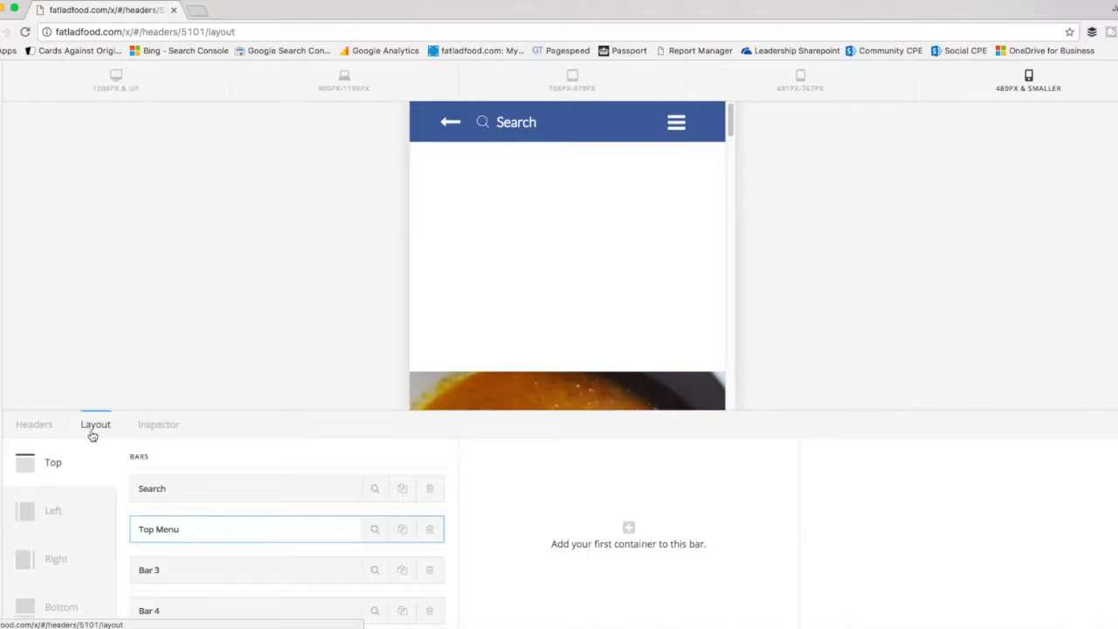
click(629, 528)
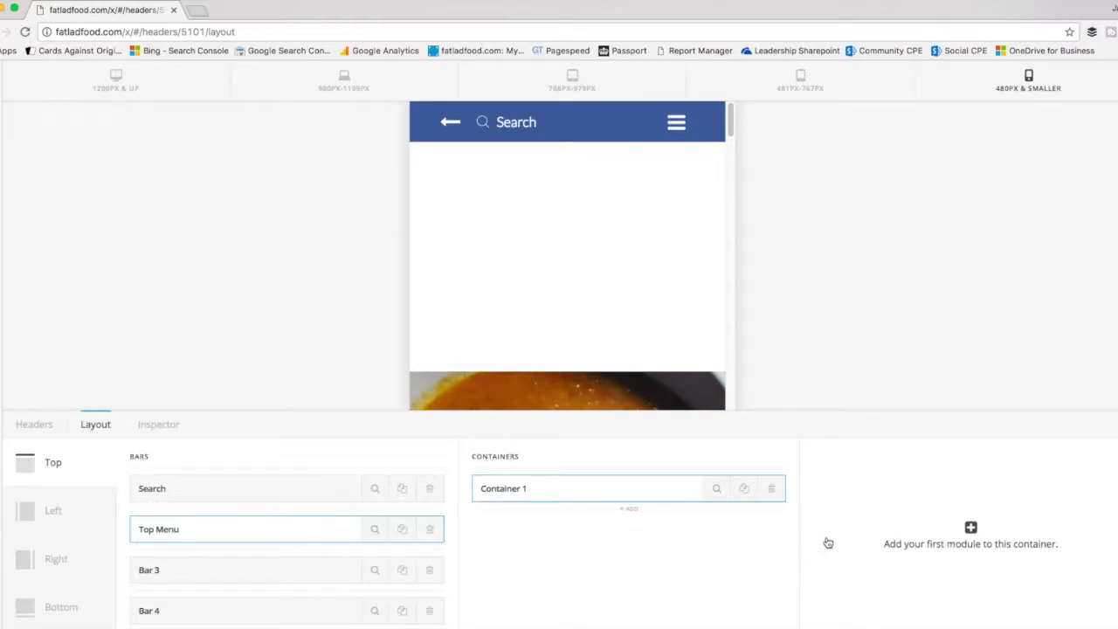
click(973, 531)
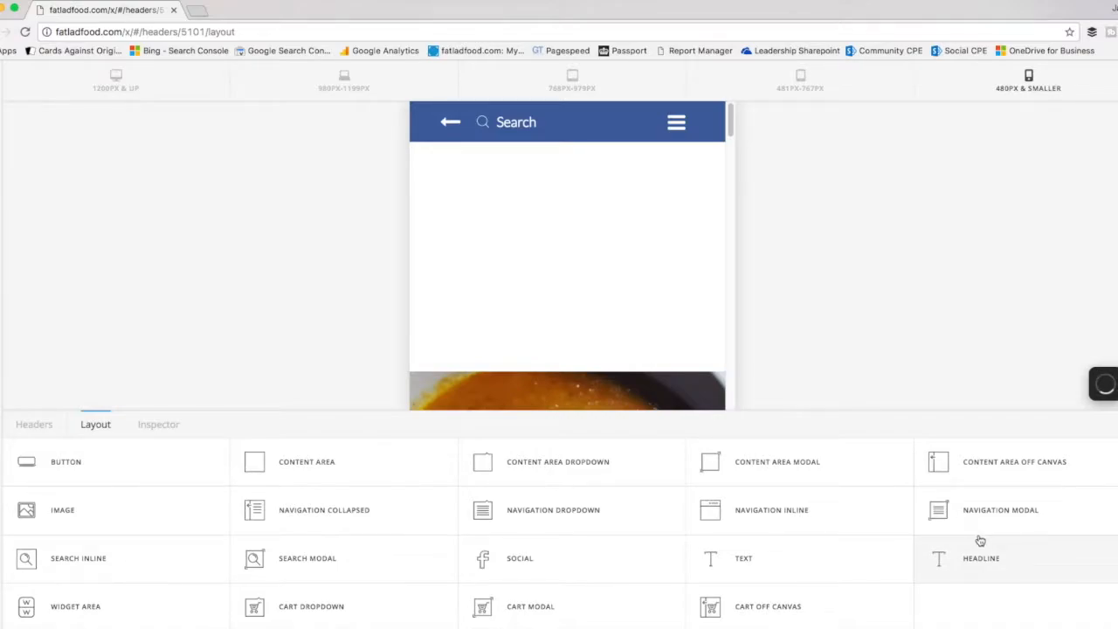
click(774, 518)
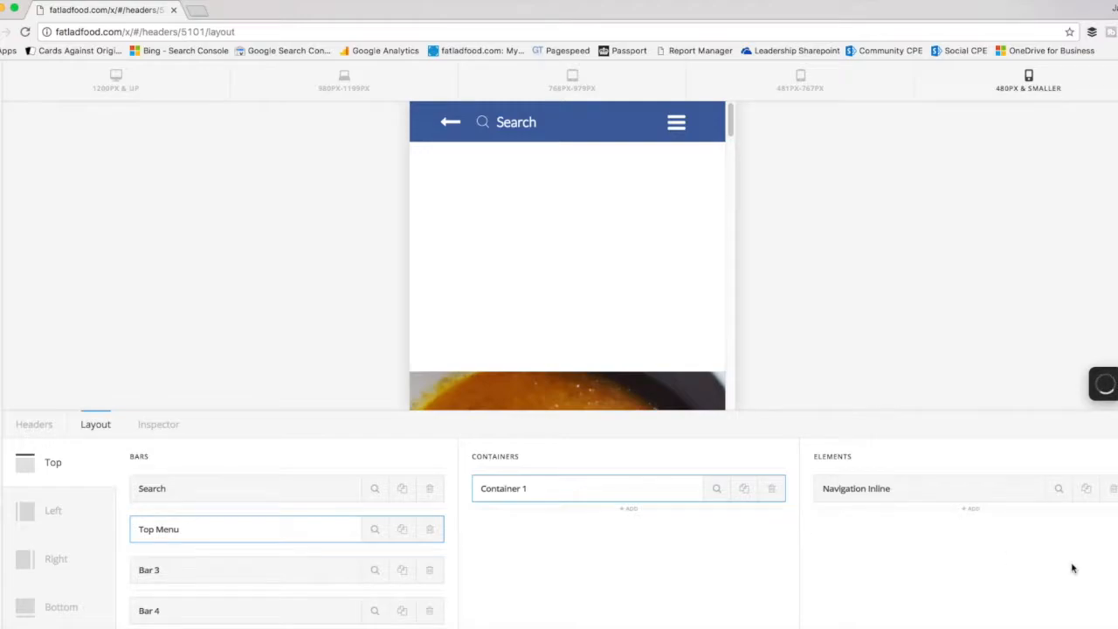
Assign the fbTopMenu menu to the Navigation Inline element and set its self flex preset to Fill Space Equally.
click(1058, 491)
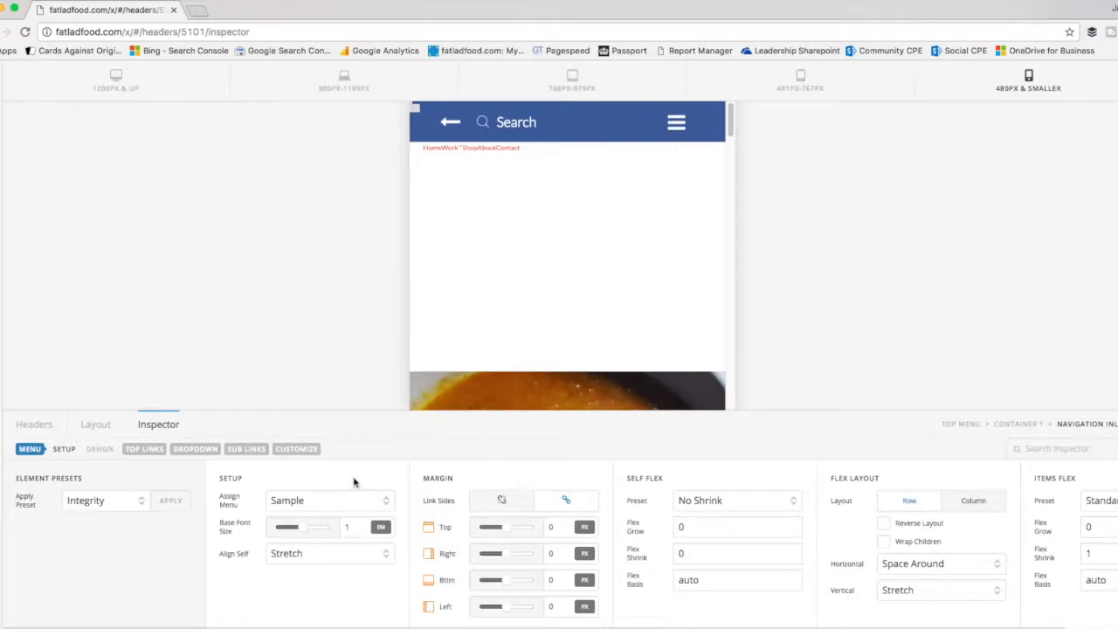
click(364, 507)
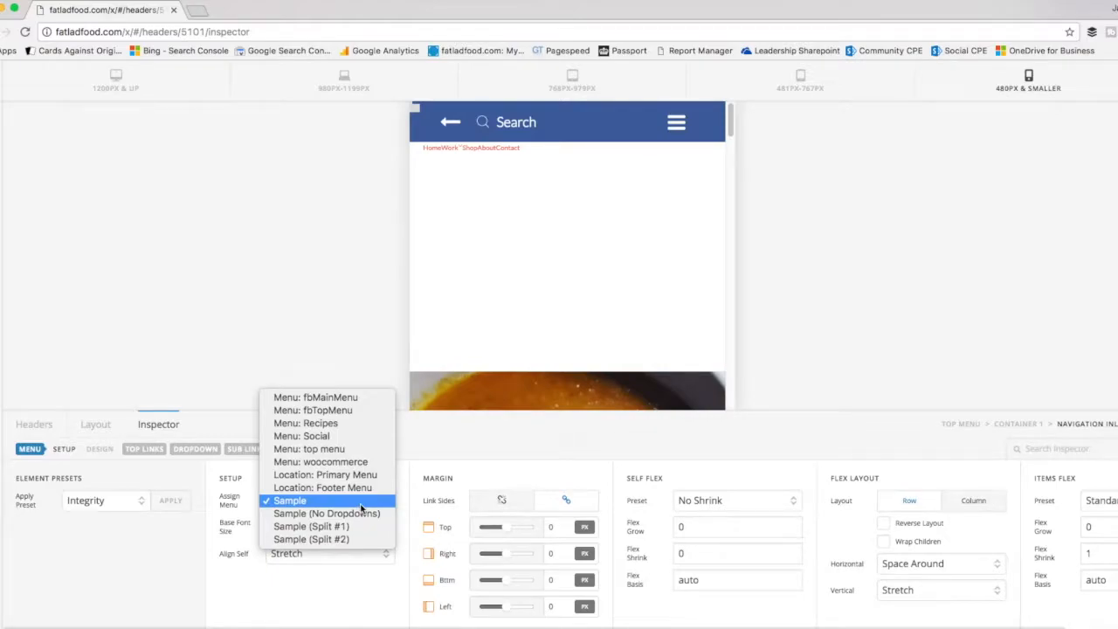
click(367, 410)
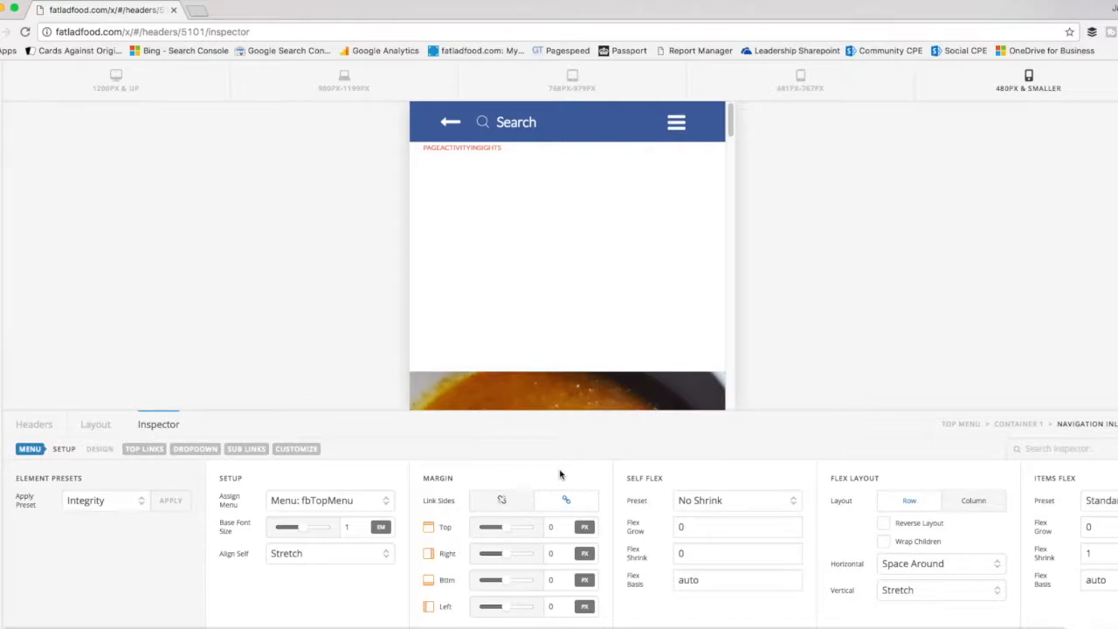
click(738, 500)
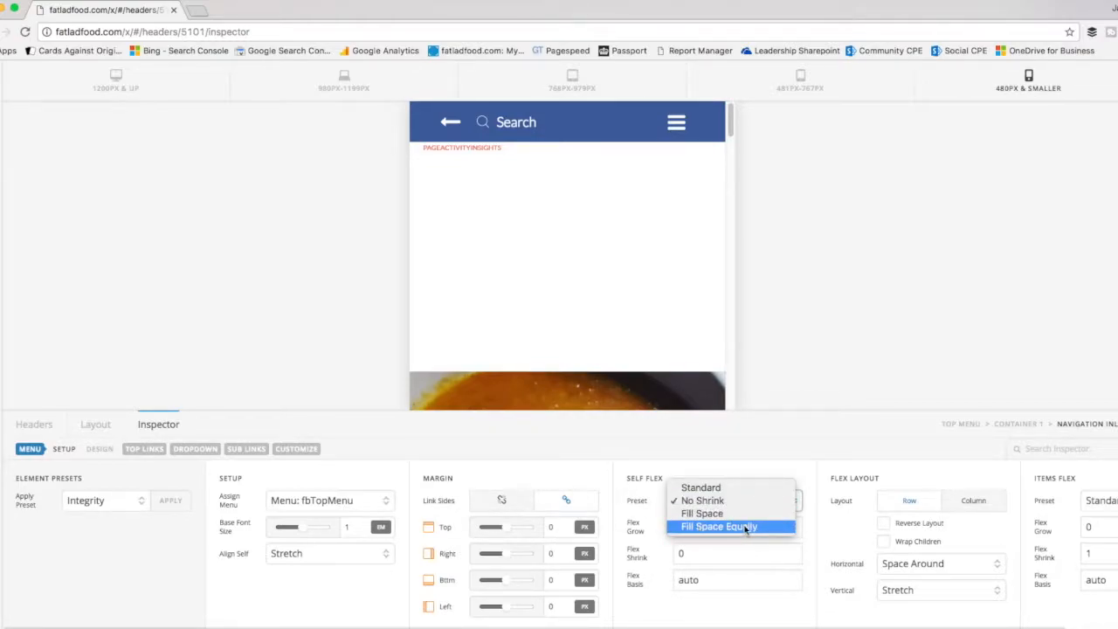
click(772, 527)
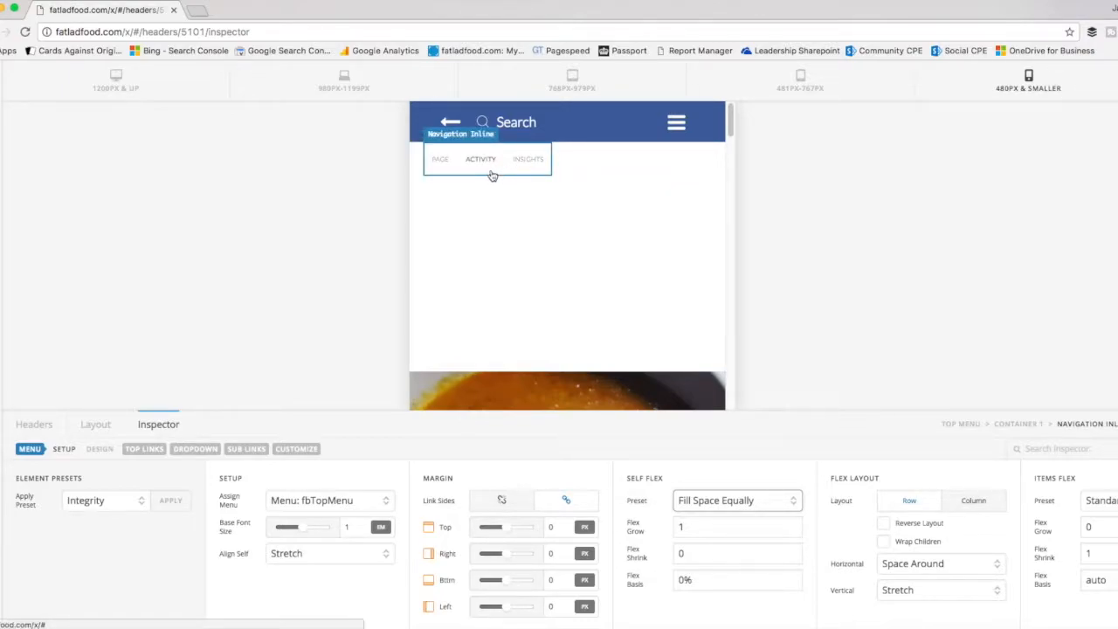
Set the self flex preset of the Top Menu bar's container to Fill Space Equally.
click(555, 173)
click(117, 432)
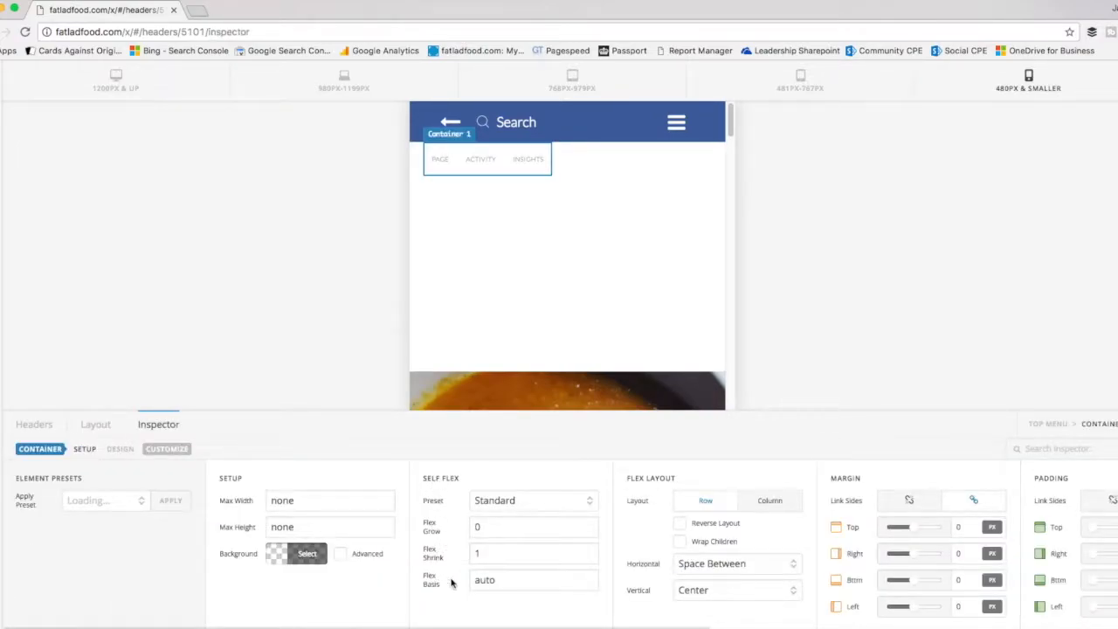
click(589, 501)
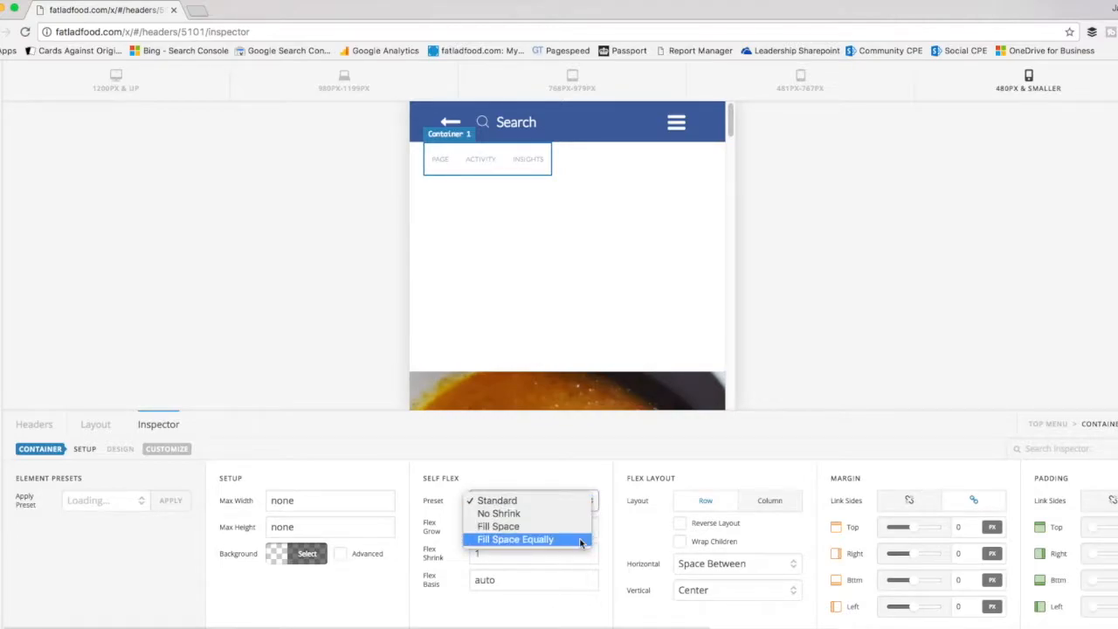
click(580, 540)
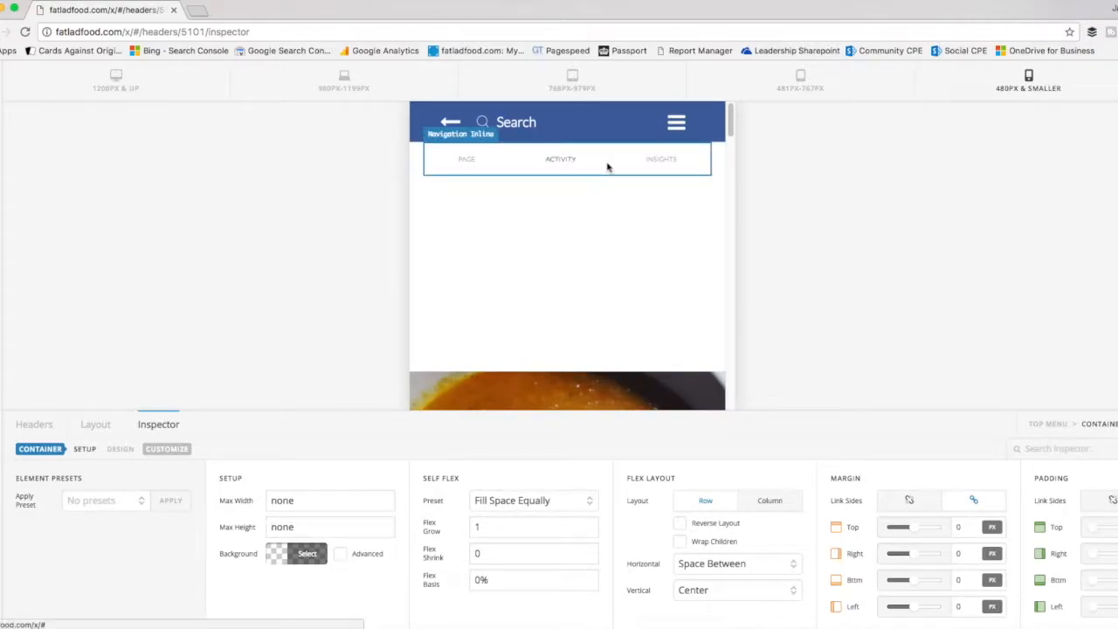
Set the Navigation Inline element's base font size to 2 em.
click(663, 166)
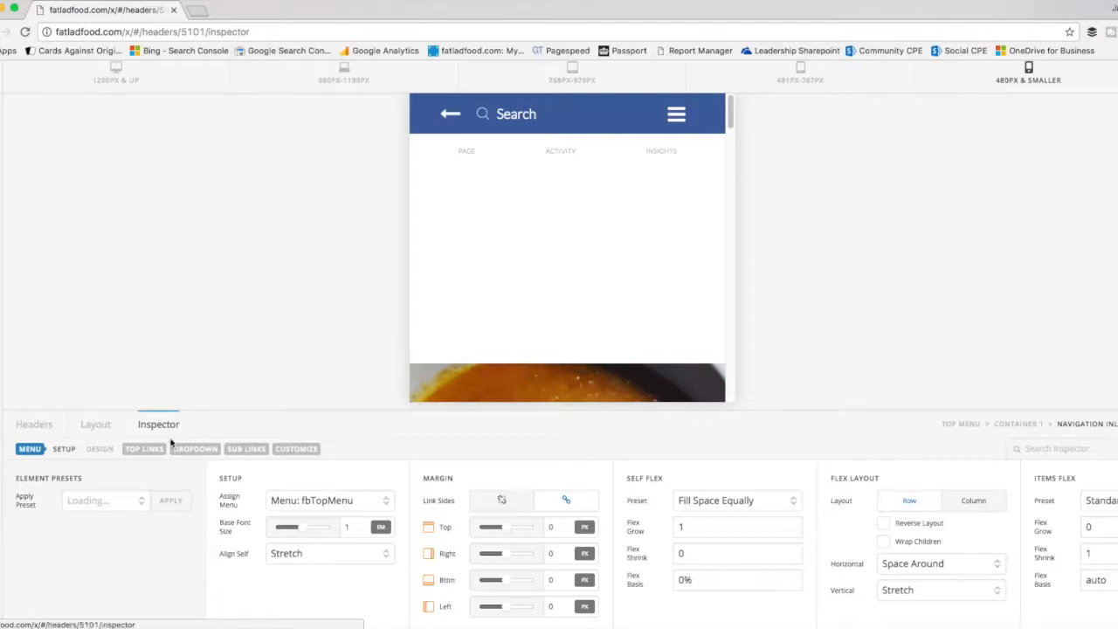
click(95, 424)
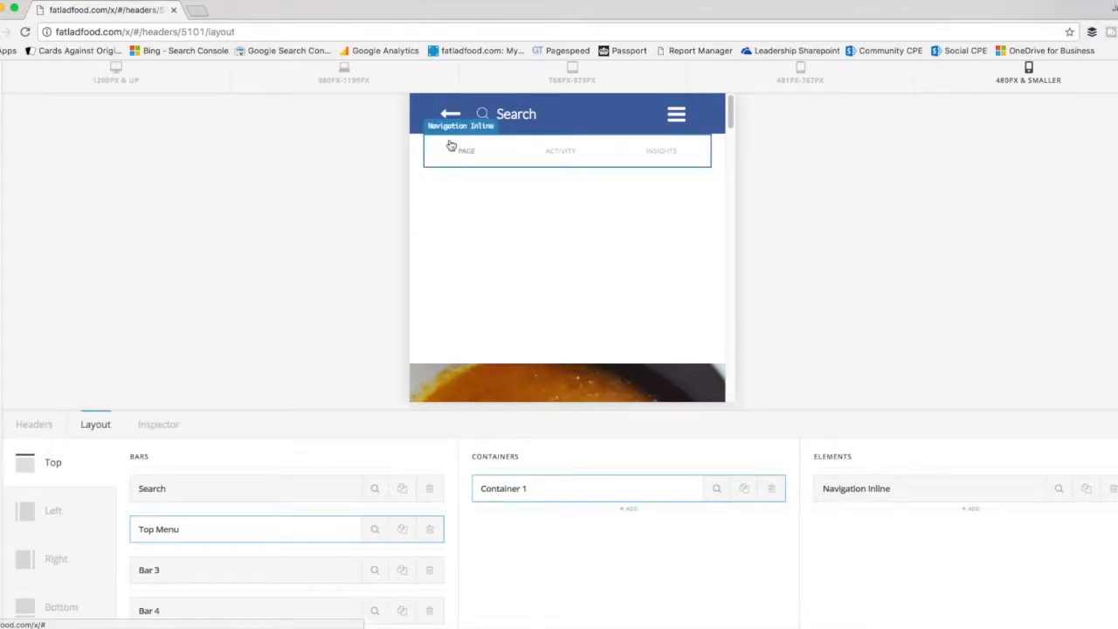
click(1058, 490)
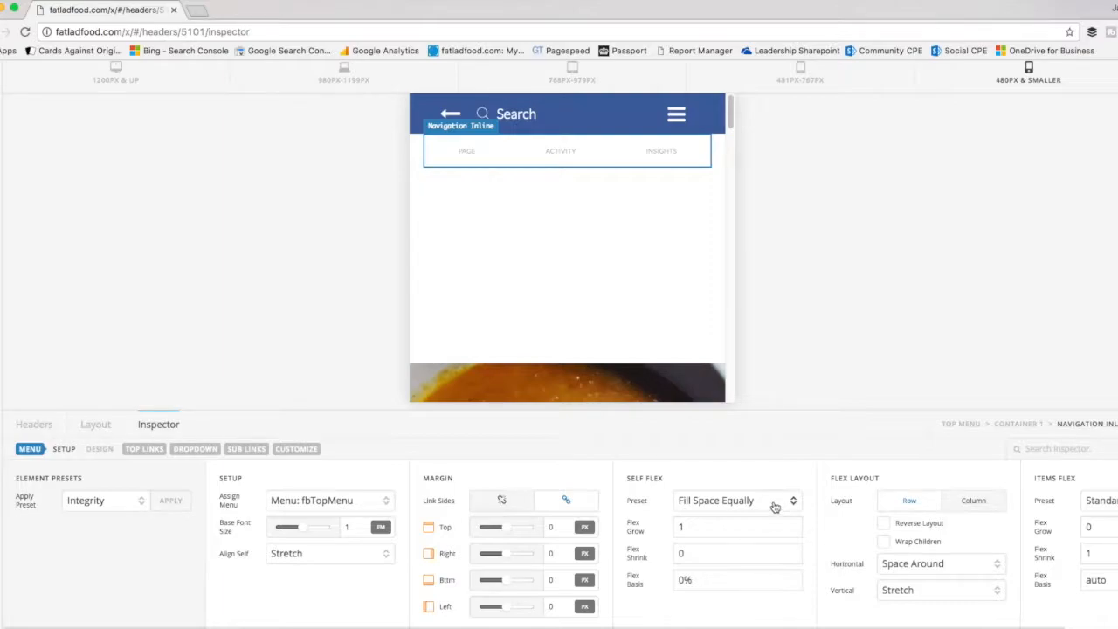
click(354, 527)
text(2)
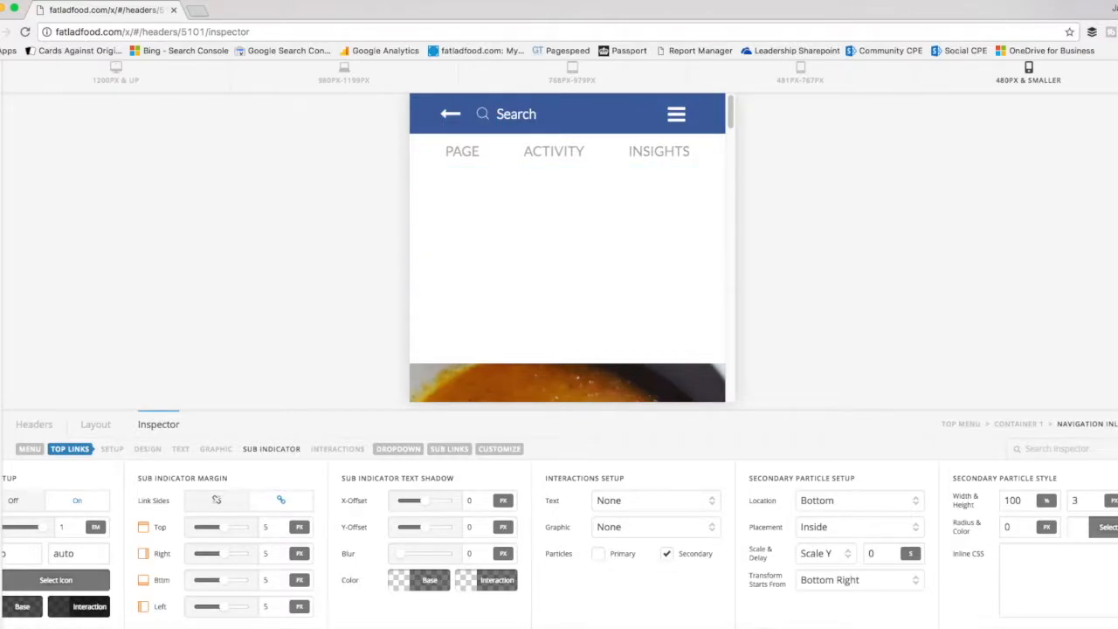
Following the reference screenshot, set the top links' secondary particle to a height of 10 px and the color #3b5998.
key(super+Tab)
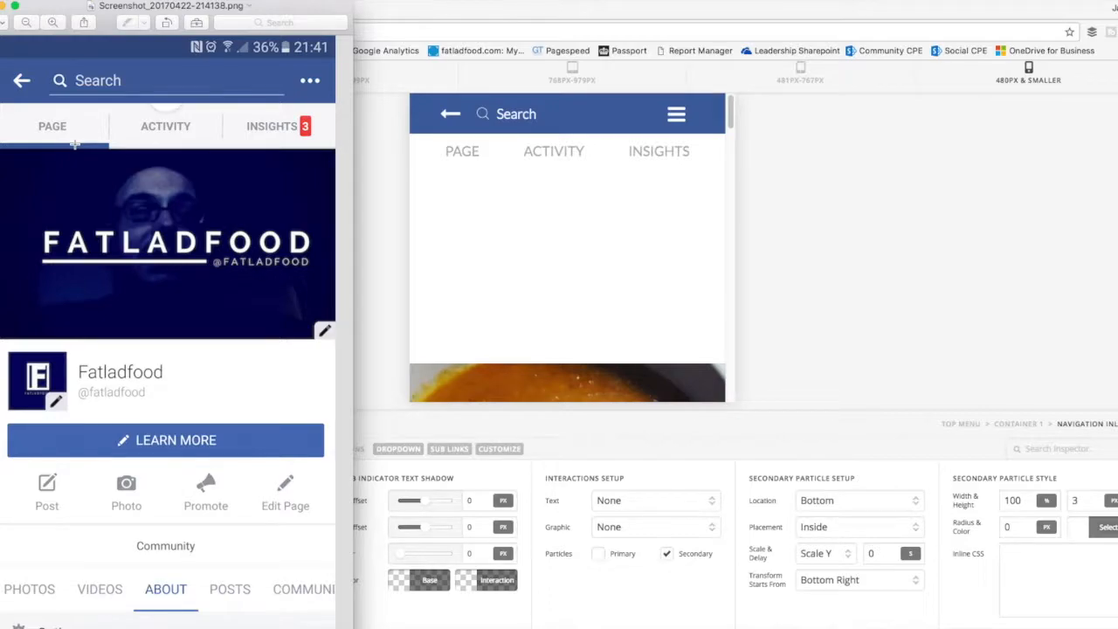
click(966, 318)
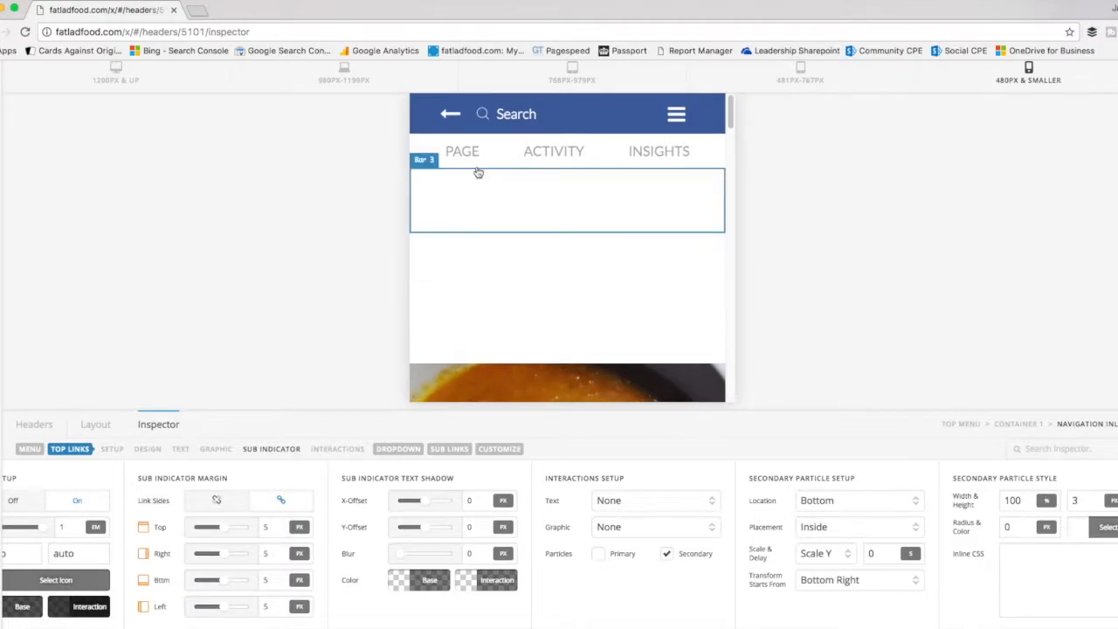
key(super+Tab)
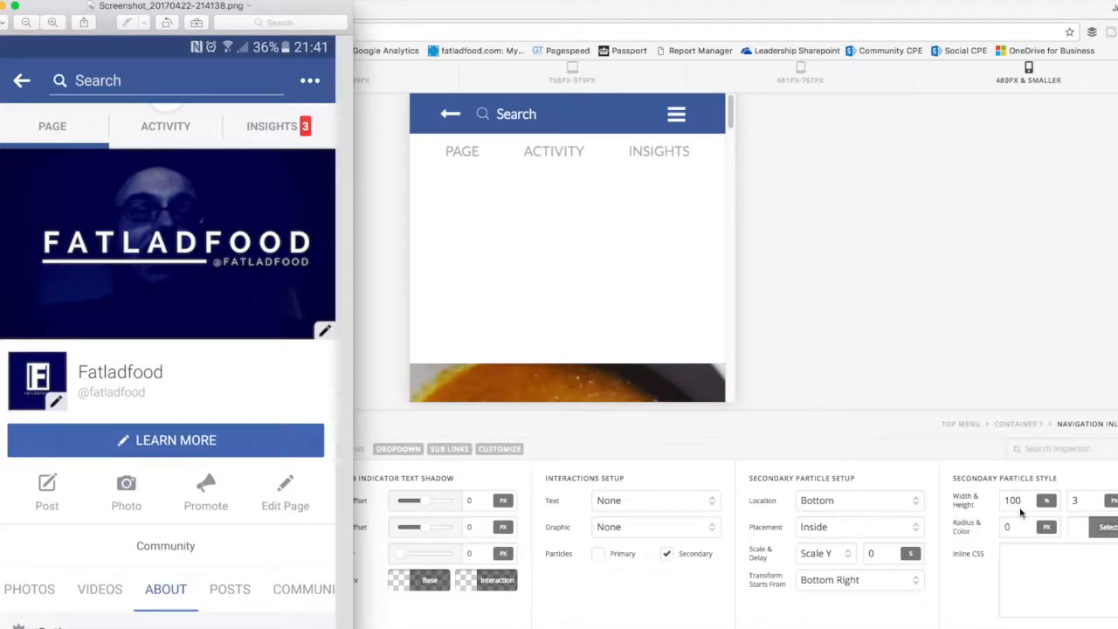
click(1084, 505)
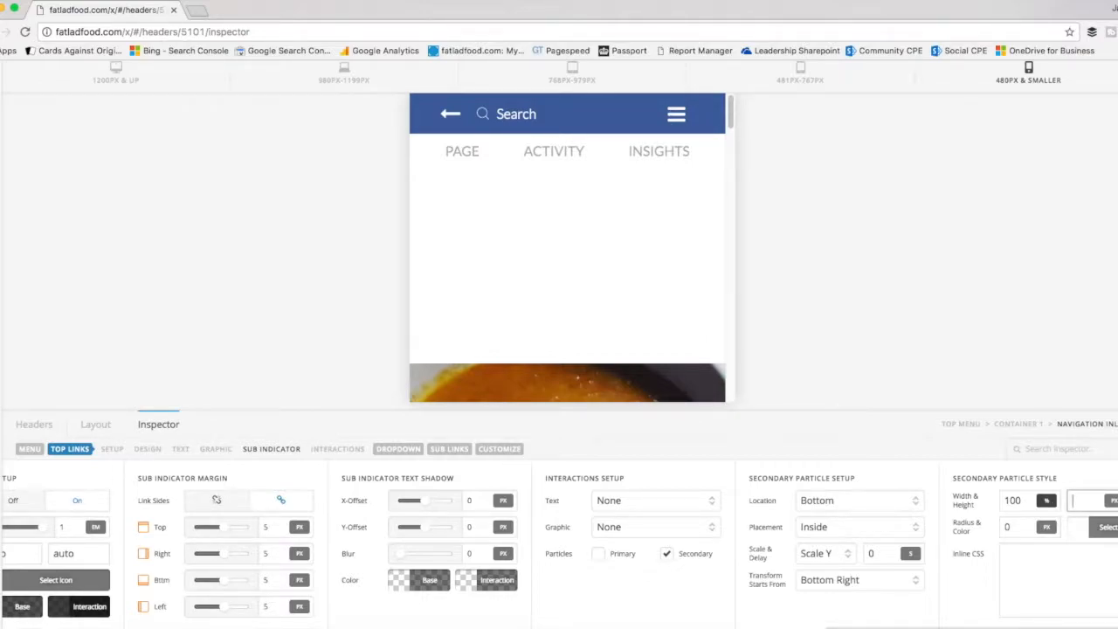
key(Tab)
click(1081, 531)
click(973, 485)
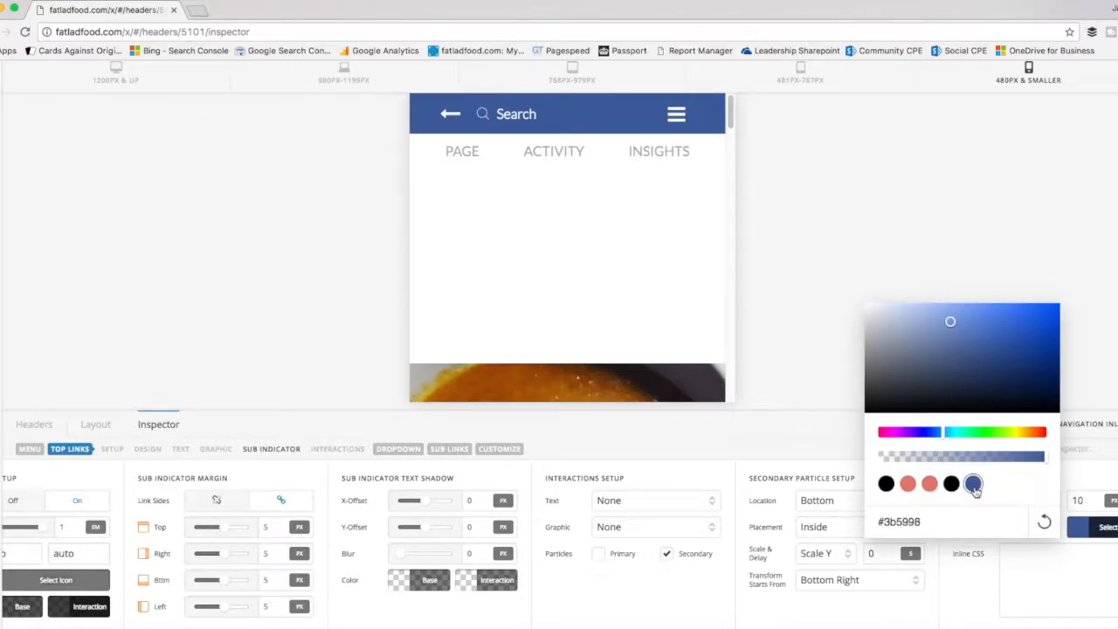
click(1086, 535)
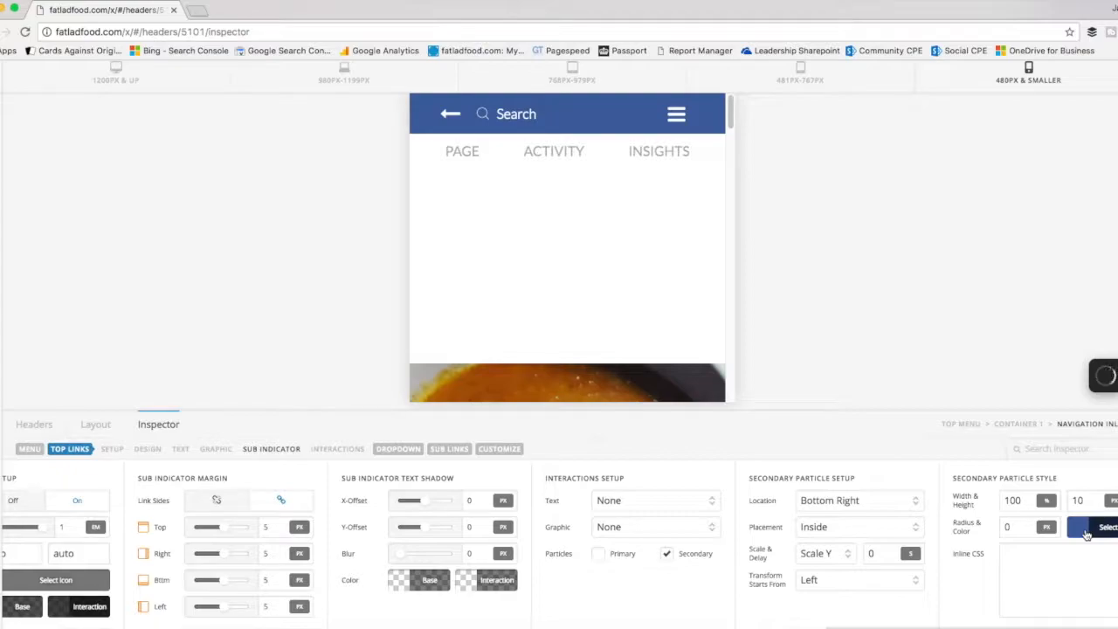